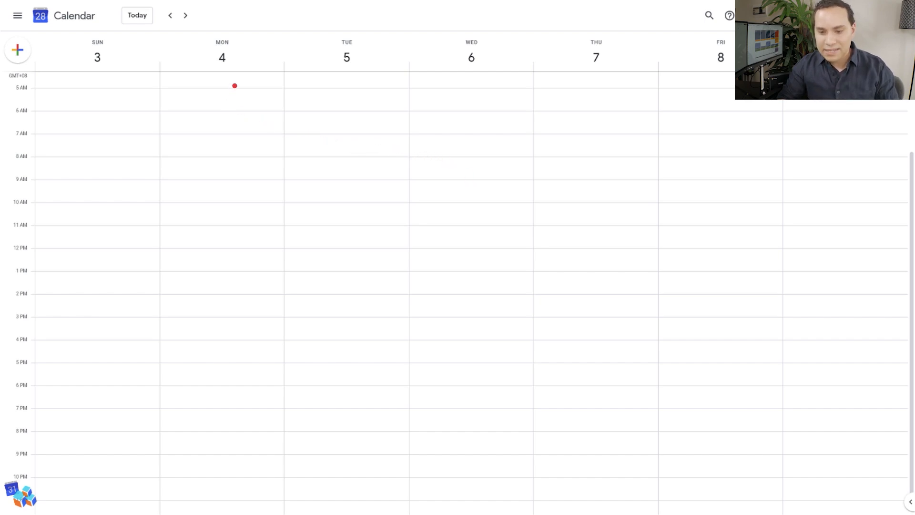
# Step: Create a Wake event on Monday, January 4 from 4:30 to 5:00am in the Health calendar and open its full details
pyautogui.click(235, 87)
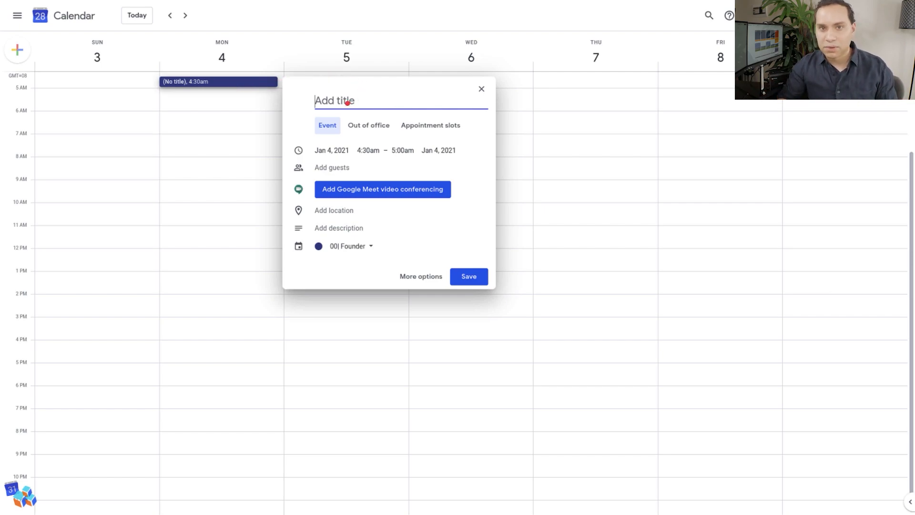
pyautogui.write('Wake')
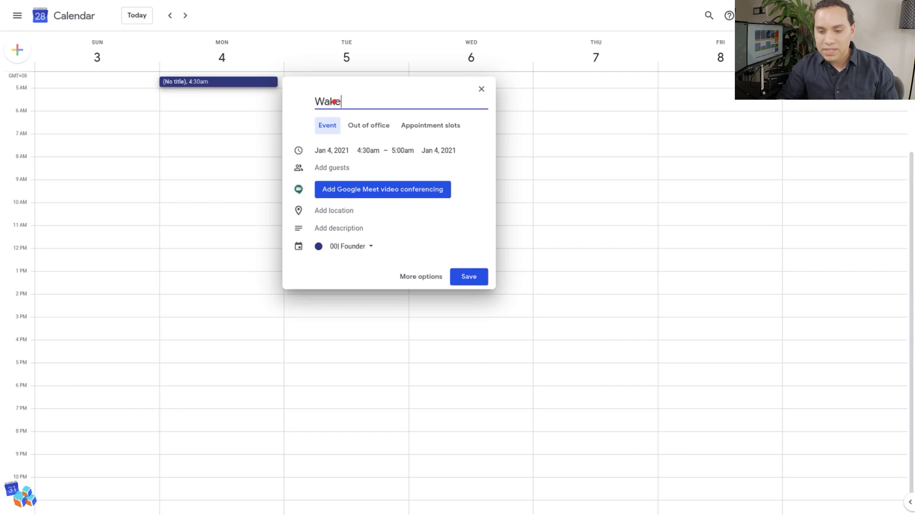
pyautogui.click(369, 245)
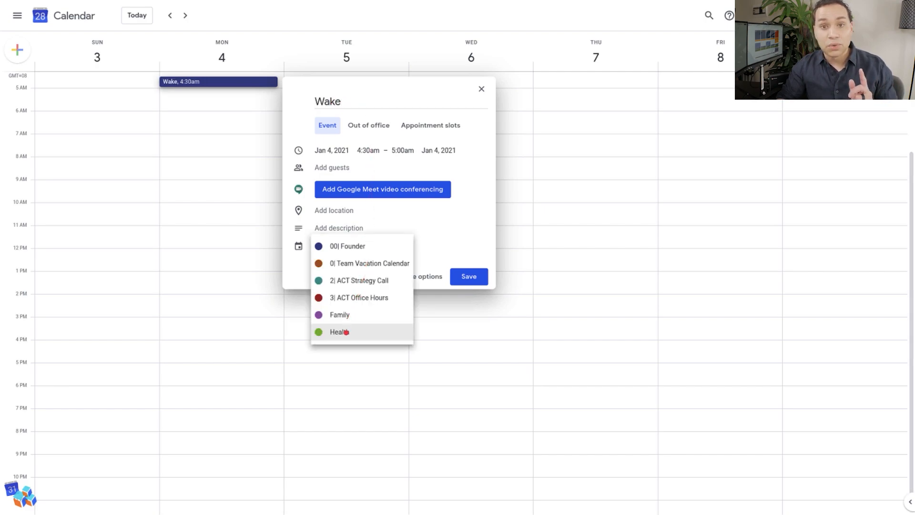
pyautogui.click(346, 332)
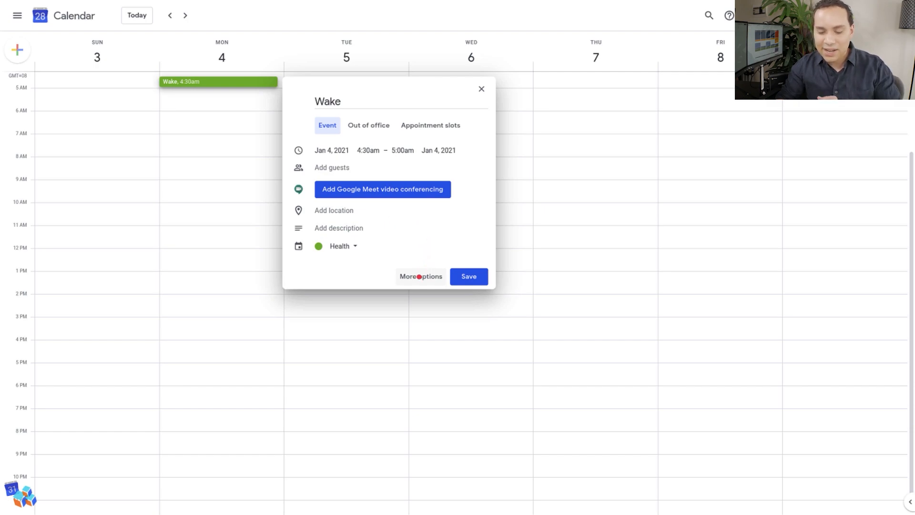
pyautogui.click(419, 277)
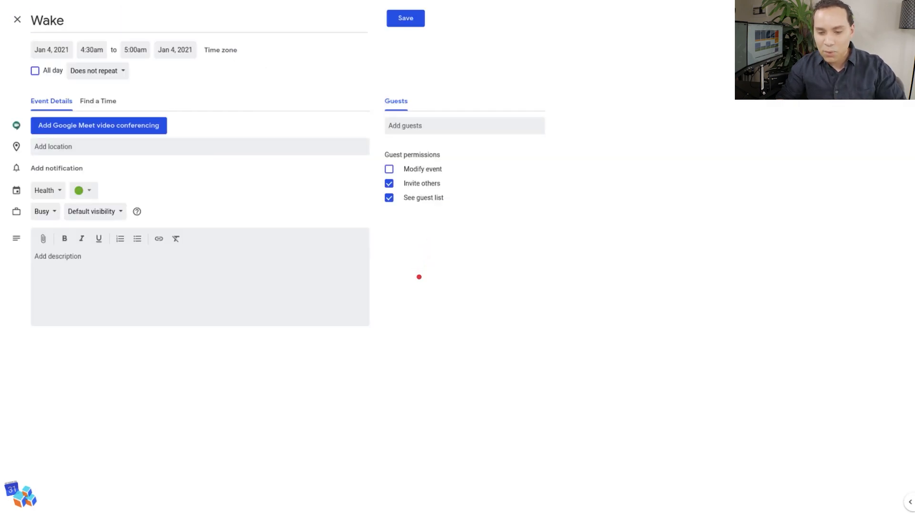
# Step: Set the Wake event to repeat weekly on Monday through Friday, ending on Apr 3, 2021
pyautogui.click(124, 72)
pyautogui.click(123, 173)
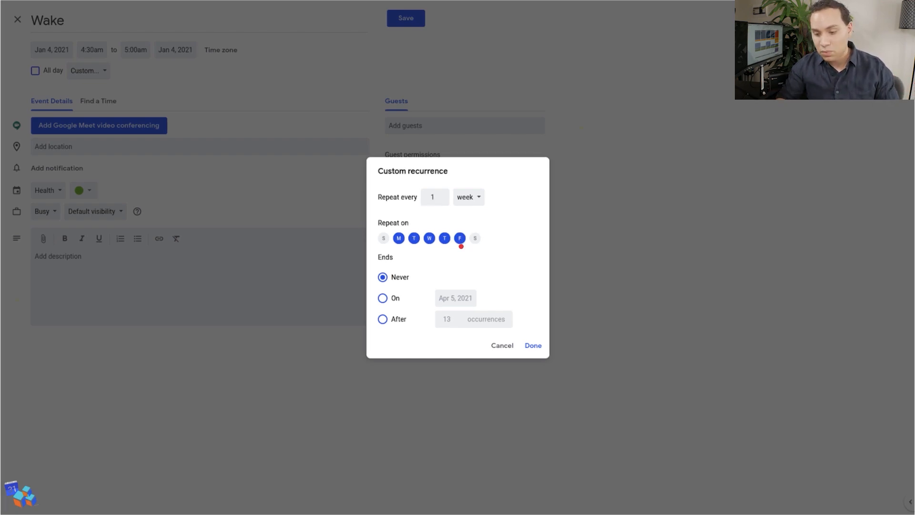
pyautogui.click(395, 299)
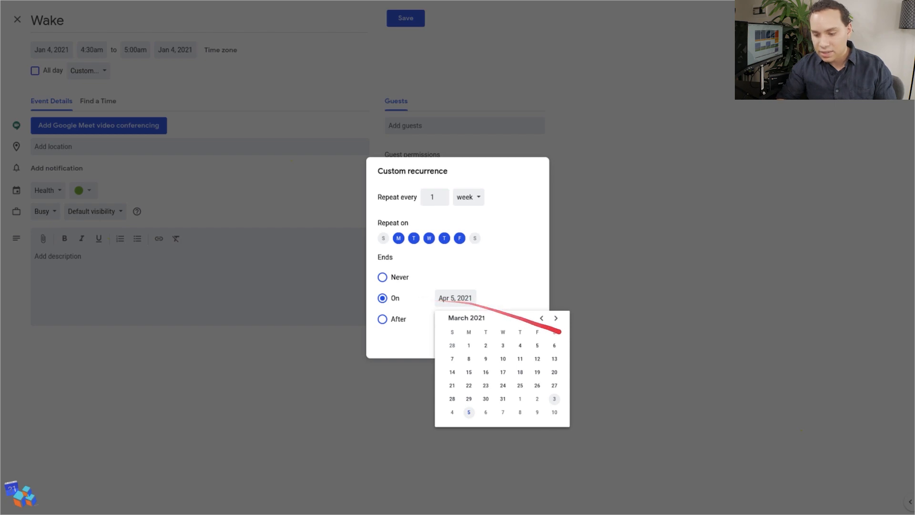
pyautogui.click(555, 398)
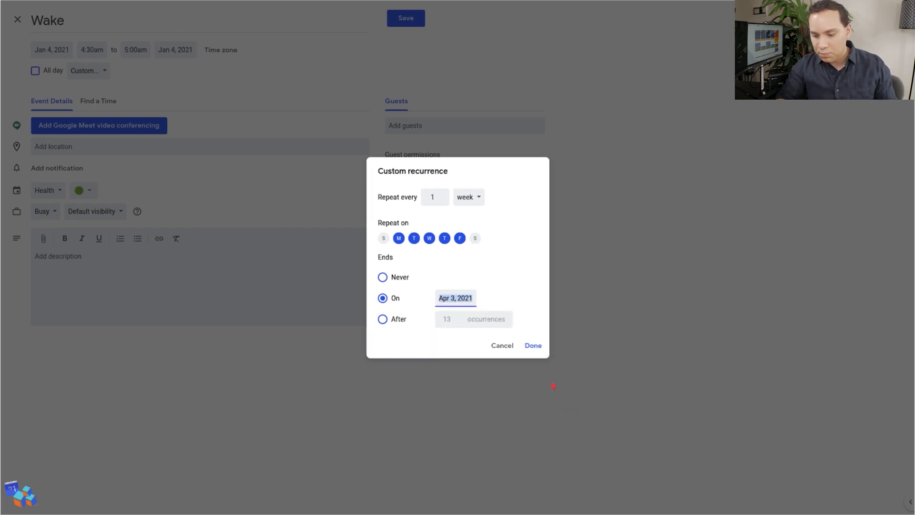
pyautogui.click(533, 345)
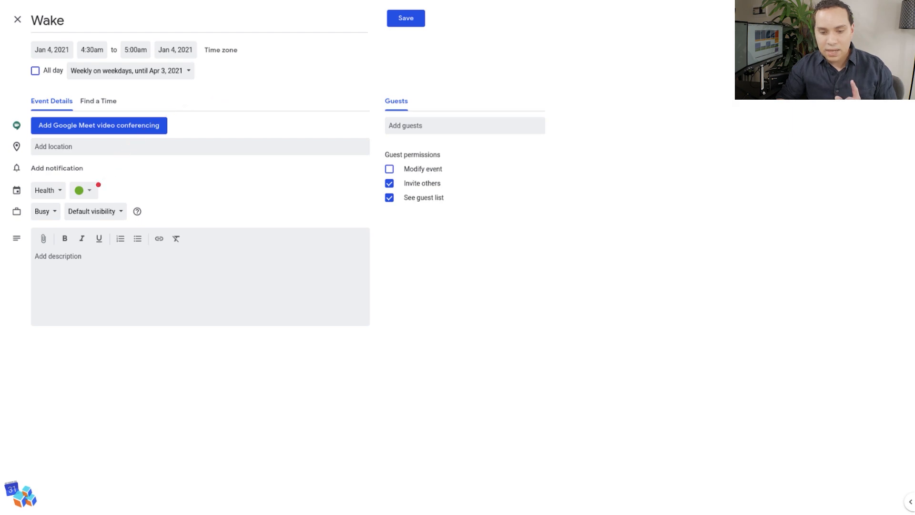
# Step: Color the Wake event Graphite and save it
pyautogui.click(94, 188)
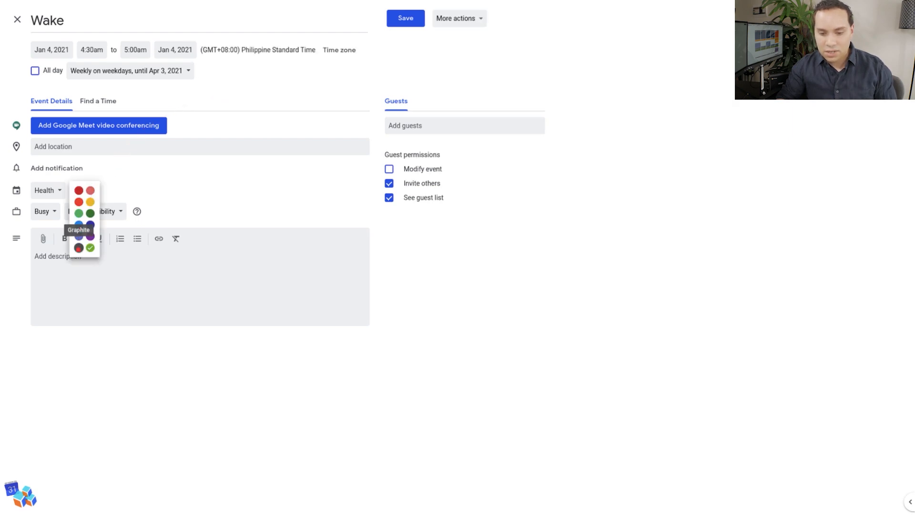
pyautogui.click(79, 249)
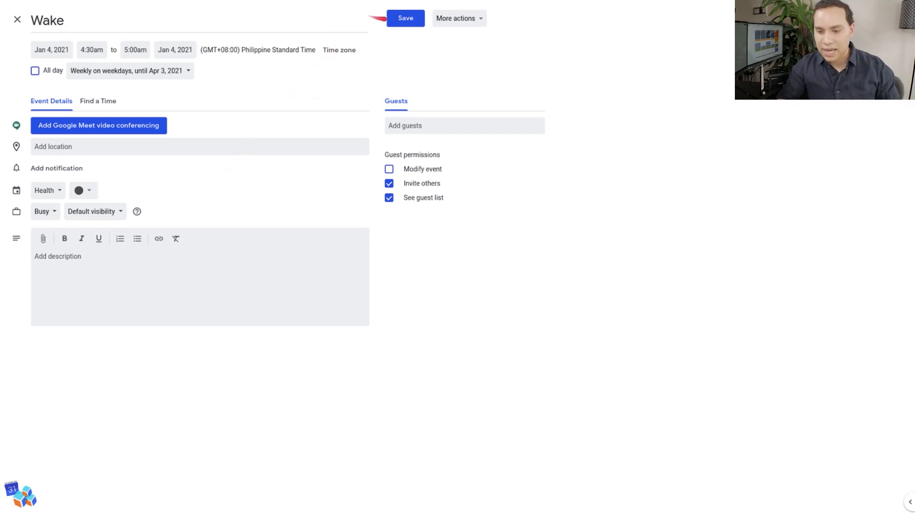
pyautogui.click(398, 20)
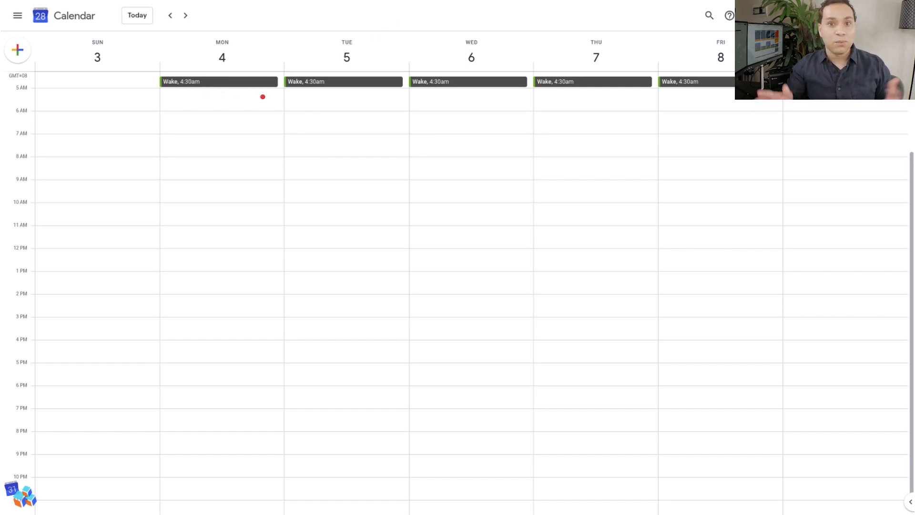
# Step: Create a Sleep event on Monday, January 4 from 8:30 to 9:00pm in the Health calendar and open its full details
pyautogui.click(219, 448)
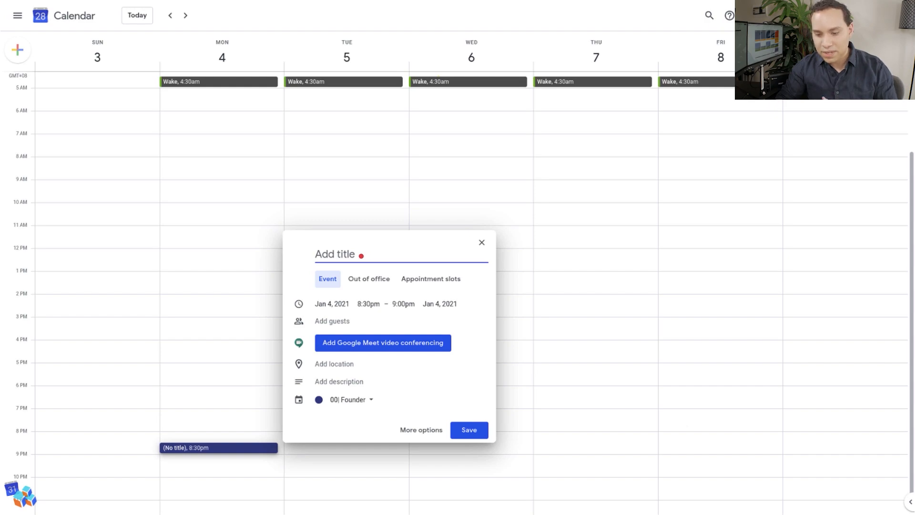
pyautogui.write('Sleep')
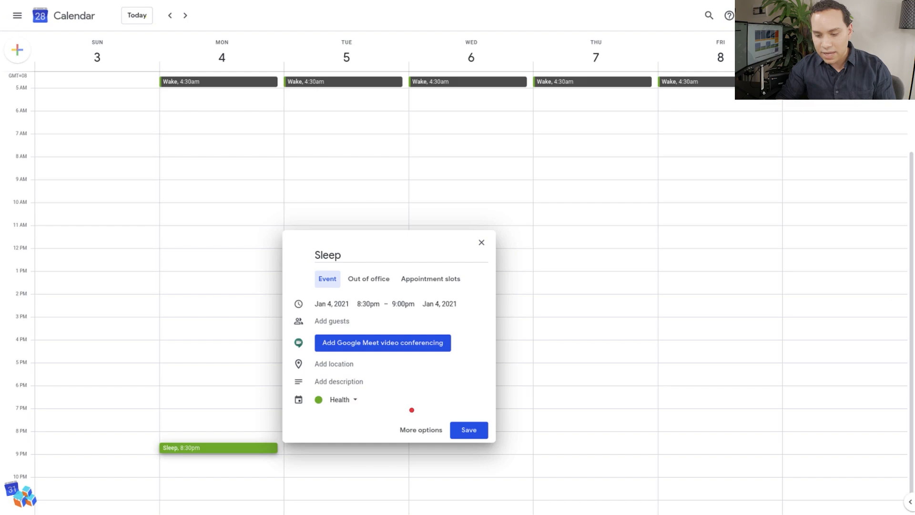
pyautogui.write('e')
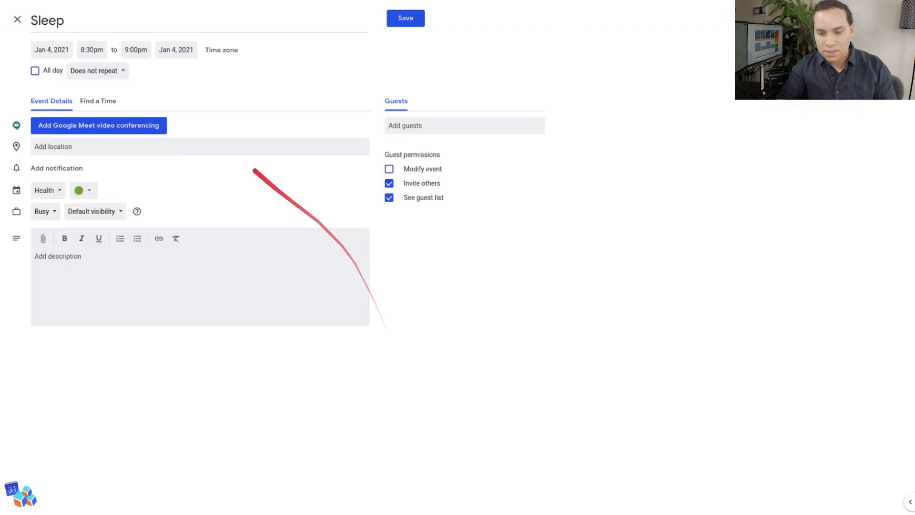
# Step: Set the Sleep event to repeat weekly on weekdays with no end date, color it Graphite, and save it
pyautogui.click(111, 72)
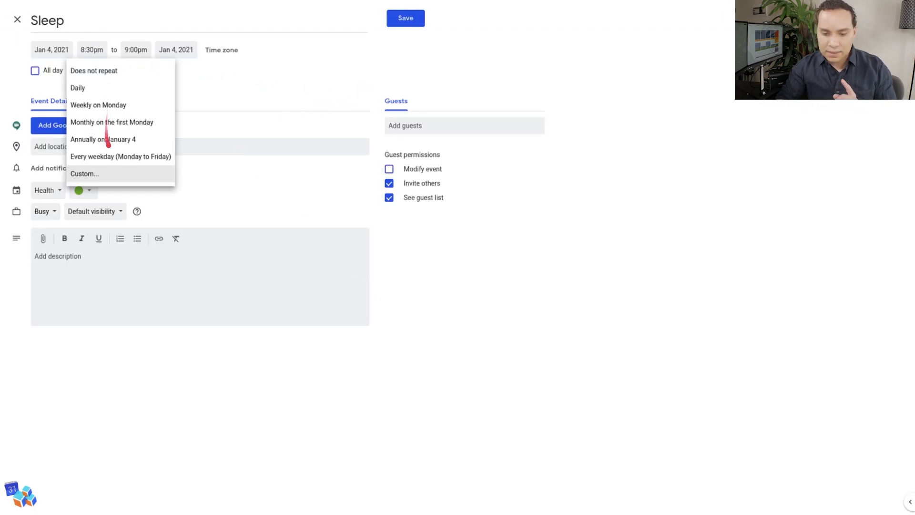
pyautogui.click(120, 175)
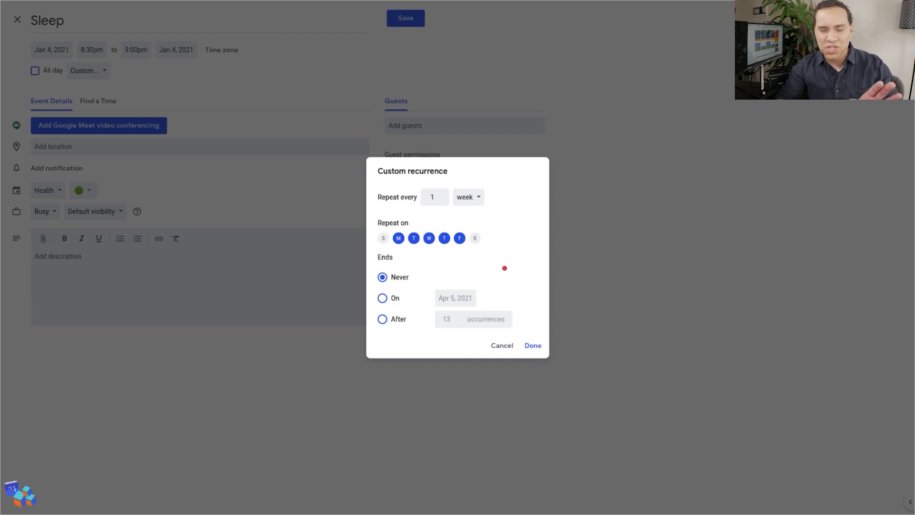
pyautogui.click(533, 347)
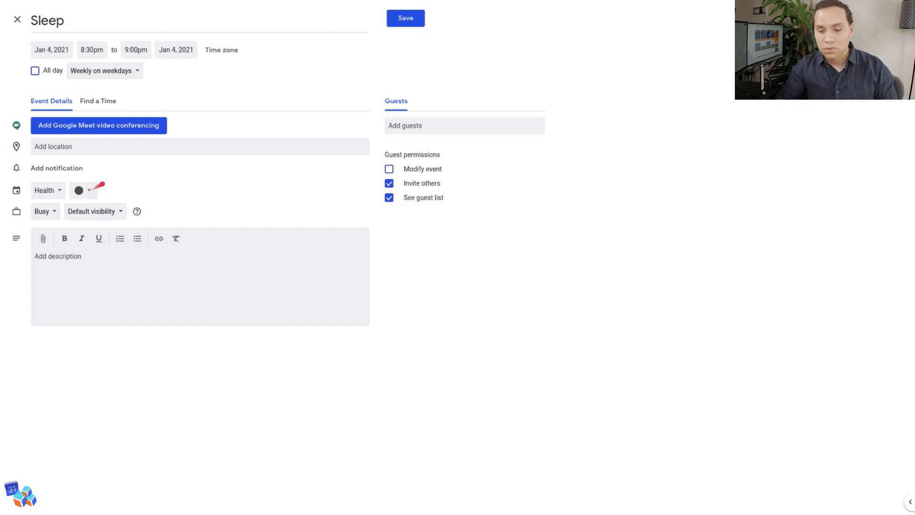
pyautogui.click(405, 18)
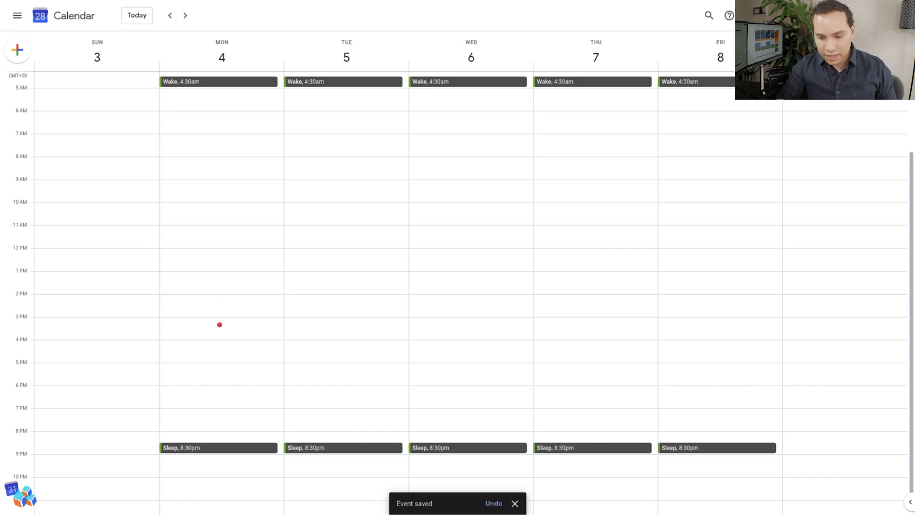
# Step: Add an event titled "Workout - Full Body Bands" on Monday, January 4 at 3:30pm in the Health calendar
pyautogui.click(228, 330)
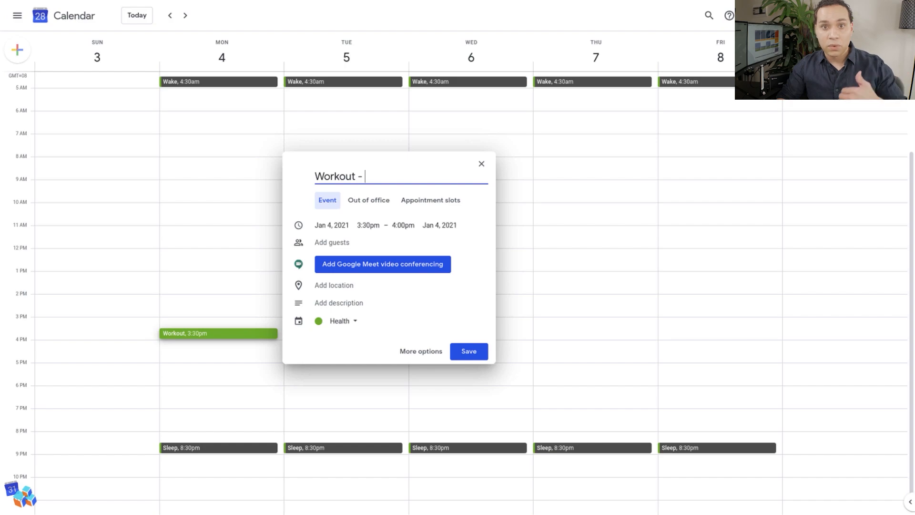
pyautogui.write('Full Body Bands')
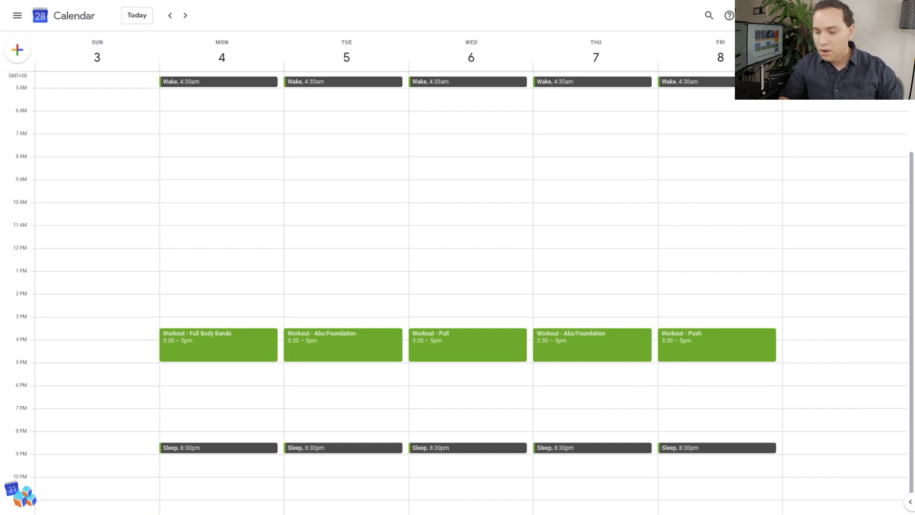
# Step: Add a Date Night event on Friday, January 8 from 5:00 to 9:00pm in the Family calendar and save it
pyautogui.moveTo(717, 366); pyautogui.dragTo(717, 450)
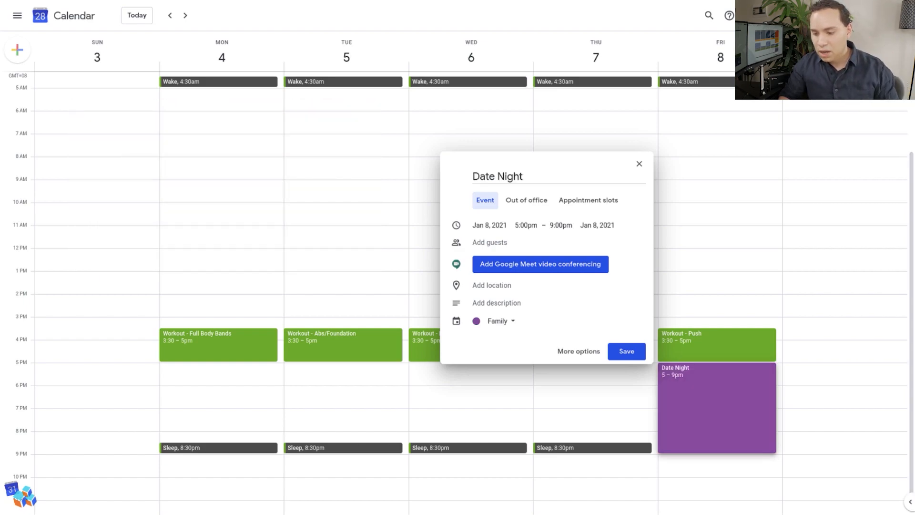
pyautogui.press('Return')
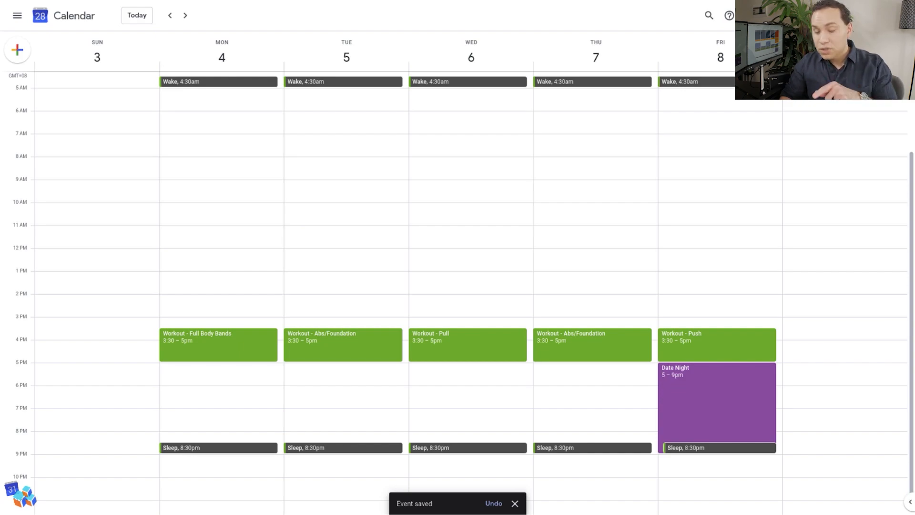
# Step: Move Friday's Sleep event to 10:30pm, applying the change to this and following events
pyautogui.press('Right')
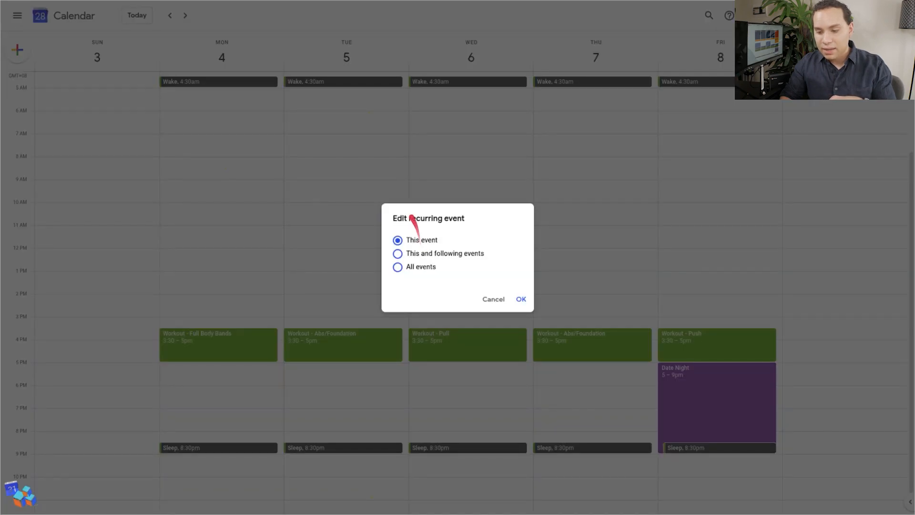
pyautogui.click(461, 254)
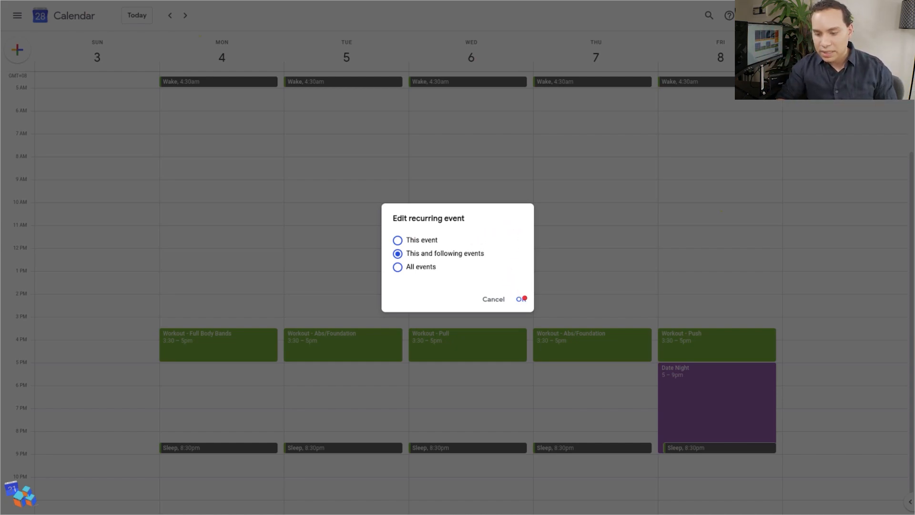
pyautogui.click(523, 299)
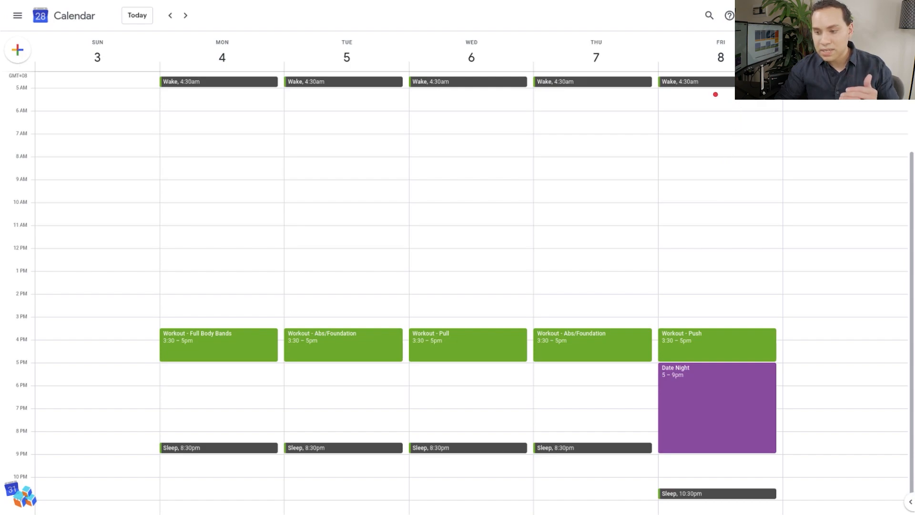
# Step: Create an event titled "TEAM0|3 - Founders Meeting" on Friday, January 8 from 5:00 to 10:00am and open its full details
pyautogui.click(716, 94)
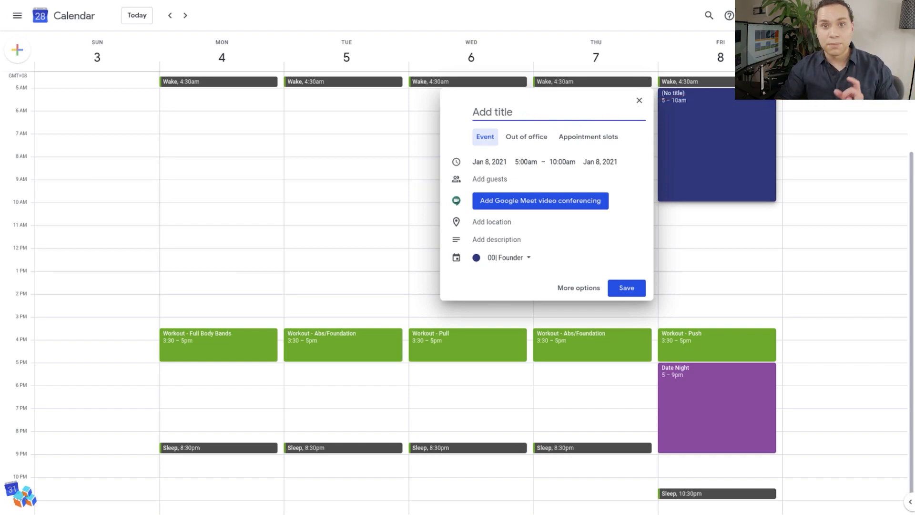
pyautogui.write('TEAM0|3 - Founders Meeting')
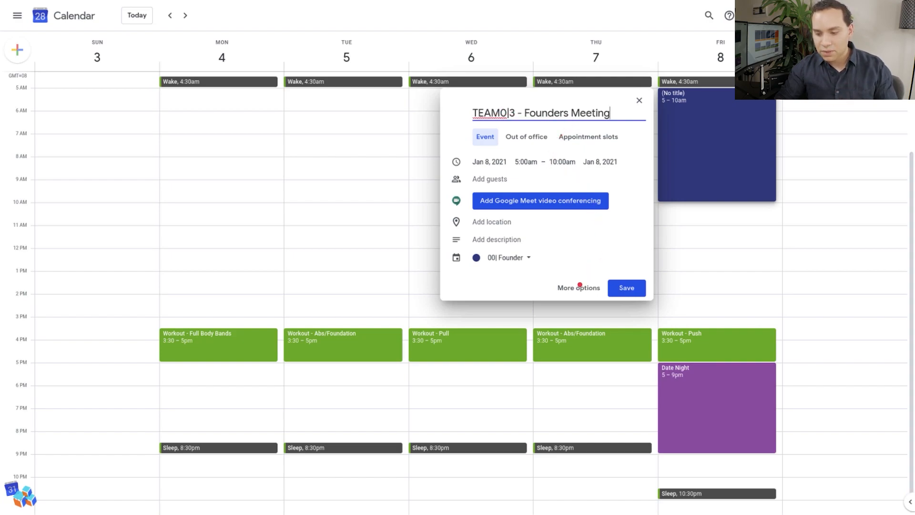
pyautogui.click(580, 286)
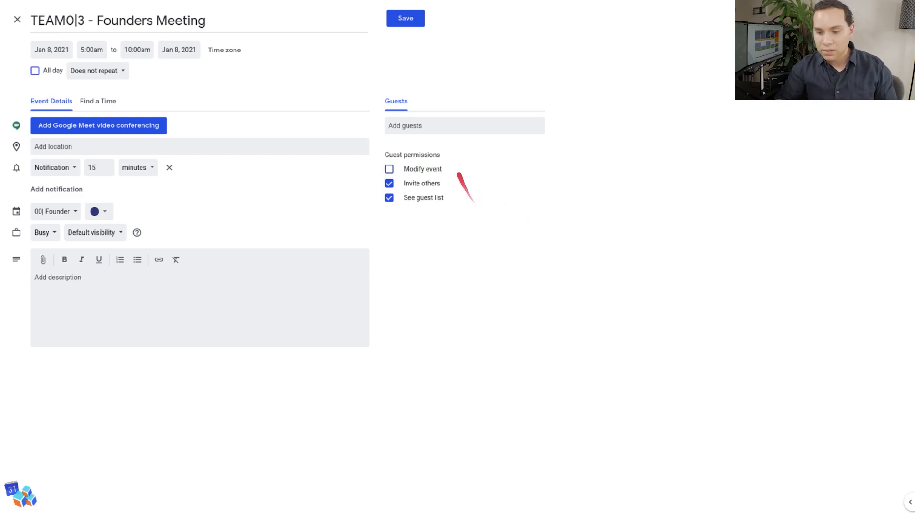
# Step: Give the Founders Meeting a guest, Google Meet, red color, guest modify permission and the four 00| file attachments, and save it
pyautogui.click(389, 229)
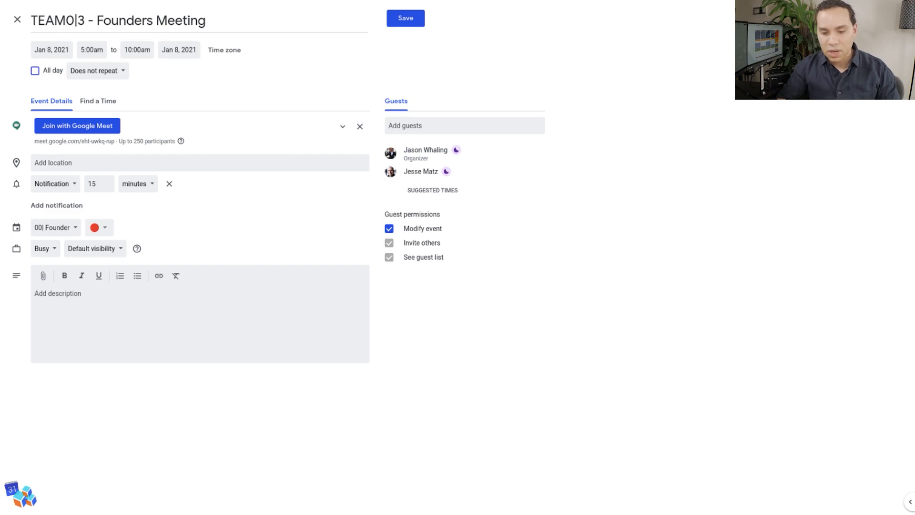
pyautogui.click(44, 276)
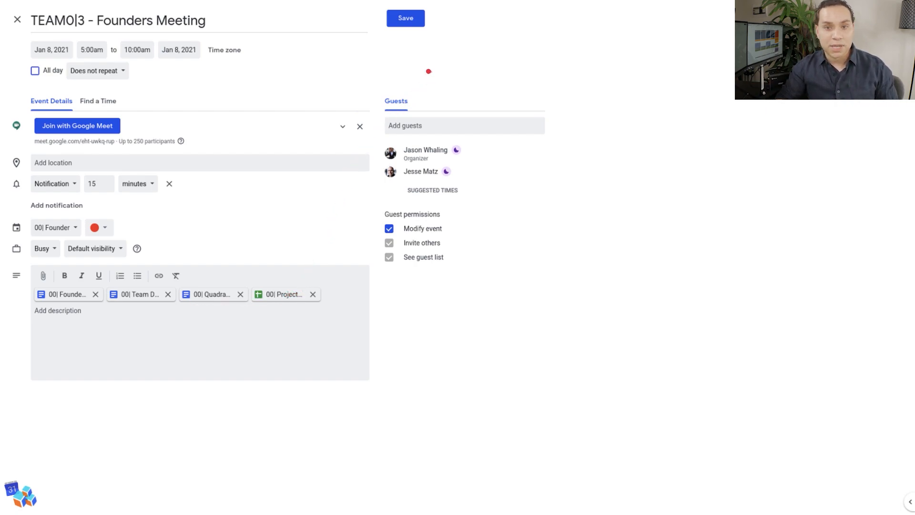
pyautogui.click(406, 19)
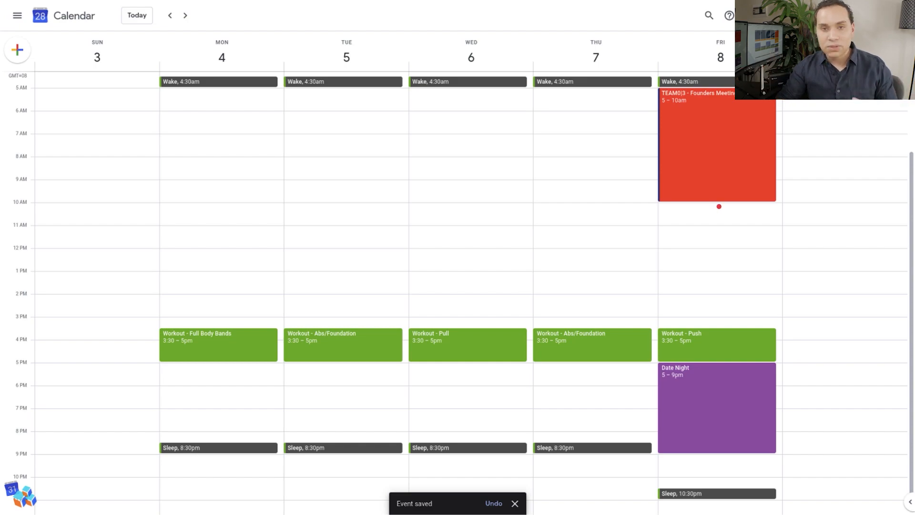
# Step: Add an event titled "TEAM0|3 - Planning" on Friday, January 8 from 10:00am to 12:30pm and color it yellow
pyautogui.moveTo(717, 206); pyautogui.dragTo(715, 257)
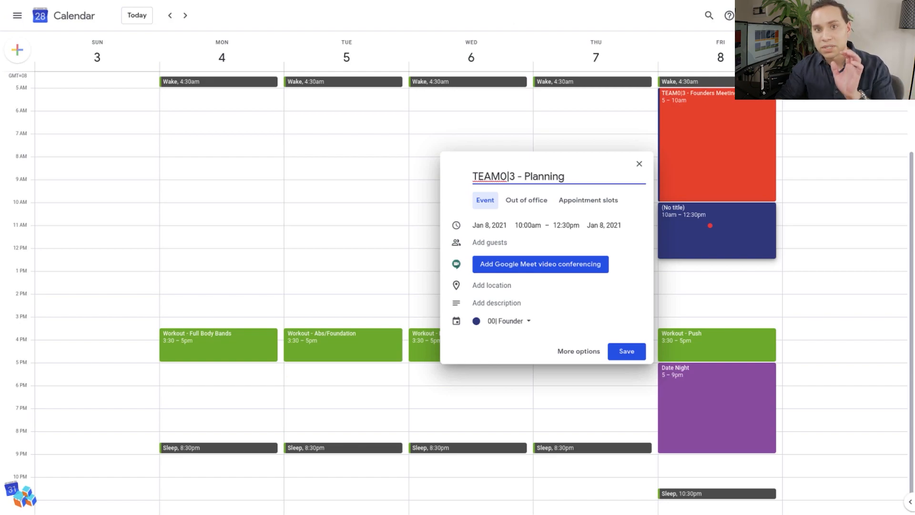
pyautogui.press('Return')
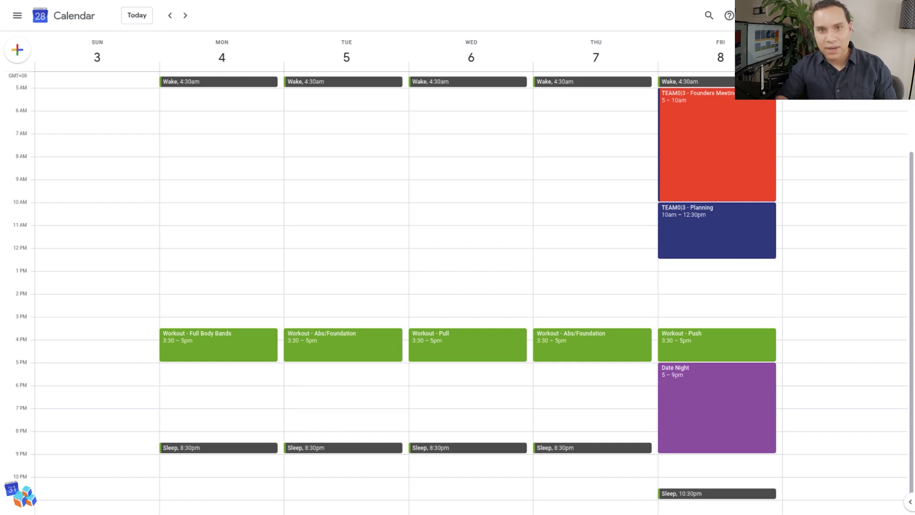
pyautogui.rightClick(723, 225)
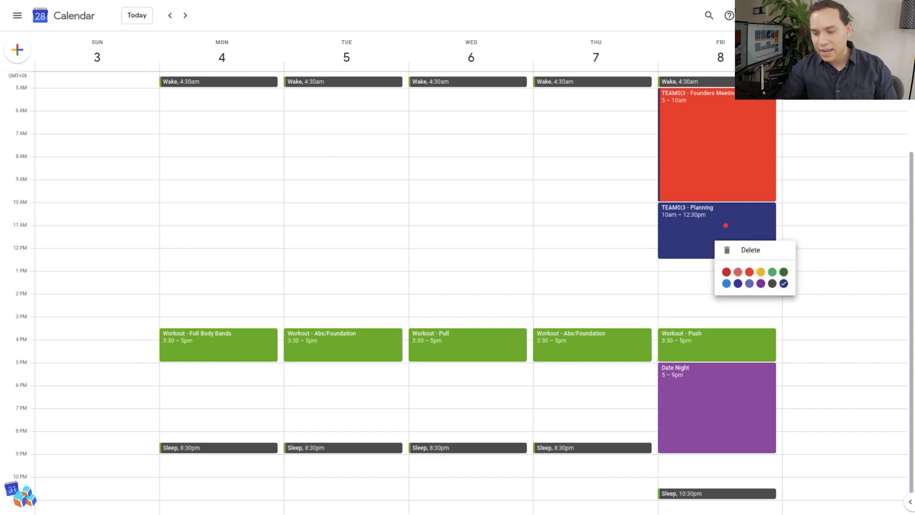
pyautogui.click(761, 273)
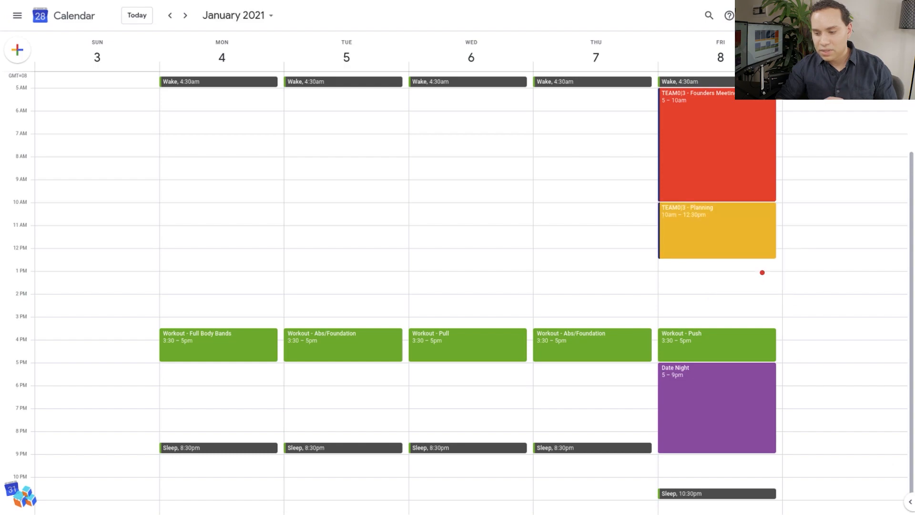
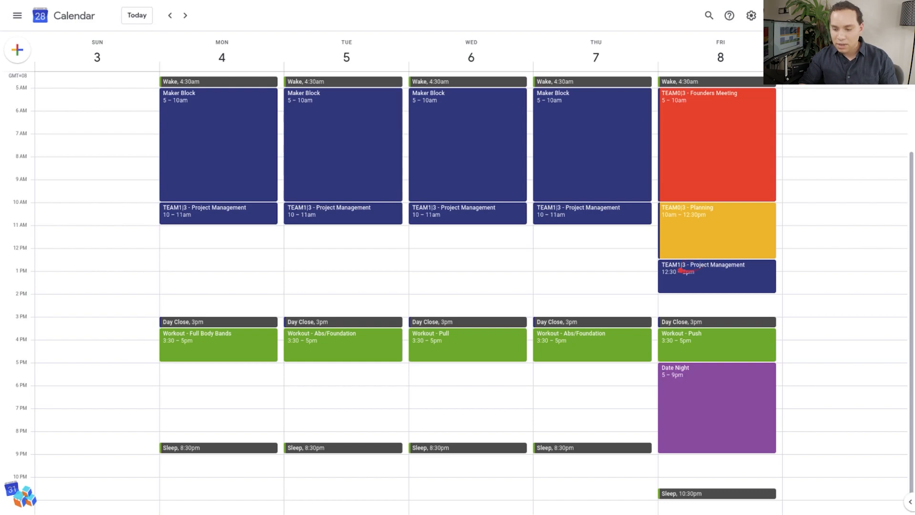
# Step: Color the recurring TEAM1|3 - Project Management events Banana yellow
pyautogui.press('Right')
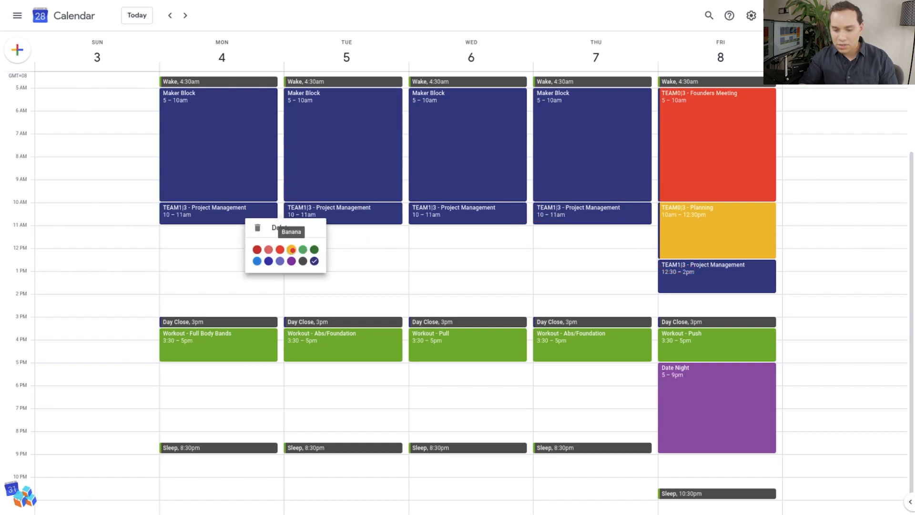
pyautogui.click(291, 250)
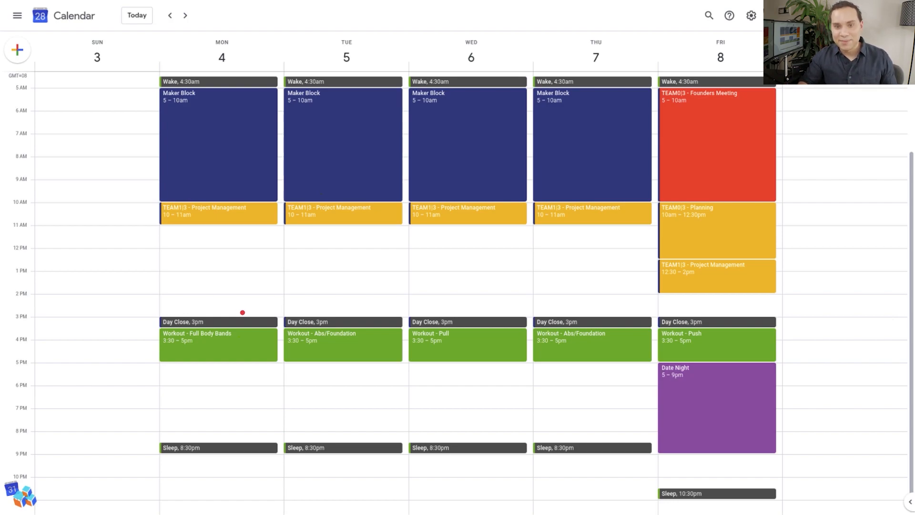
# Step: Create an event titled "TUBE4|2 - Engagement" on Monday, January 4 from 2:30 to 3:00pm and save it
pyautogui.click(242, 312)
pyautogui.write('TUBE4|2 - Engagement')
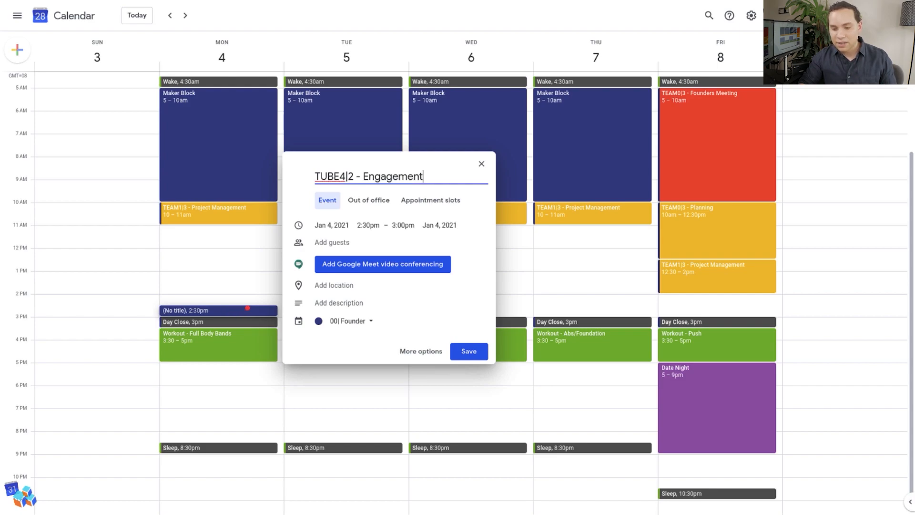
pyautogui.press('Return')
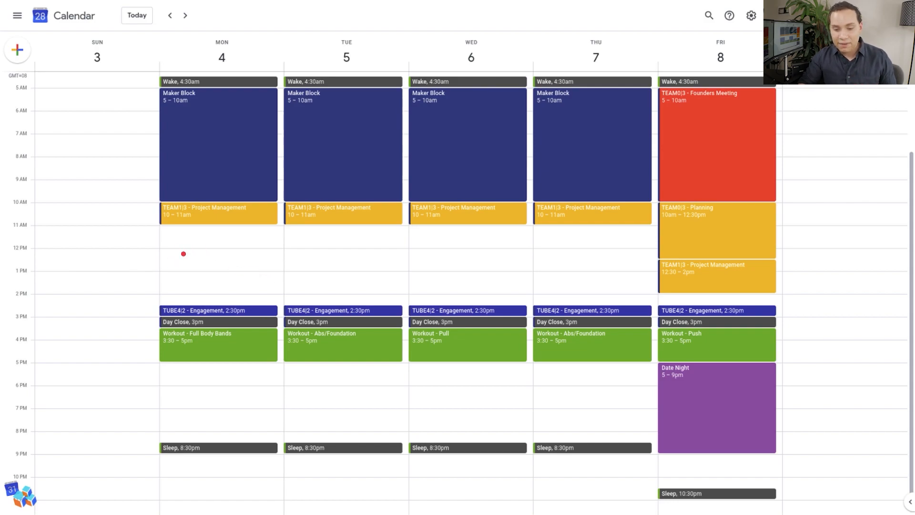
# Step: Create an event titled "Client Office Hours" on Monday, January 4 from 12:00 to 2:30pm
pyautogui.moveTo(183, 253); pyautogui.dragTo(182, 304)
pyautogui.write('Client Office Hours')
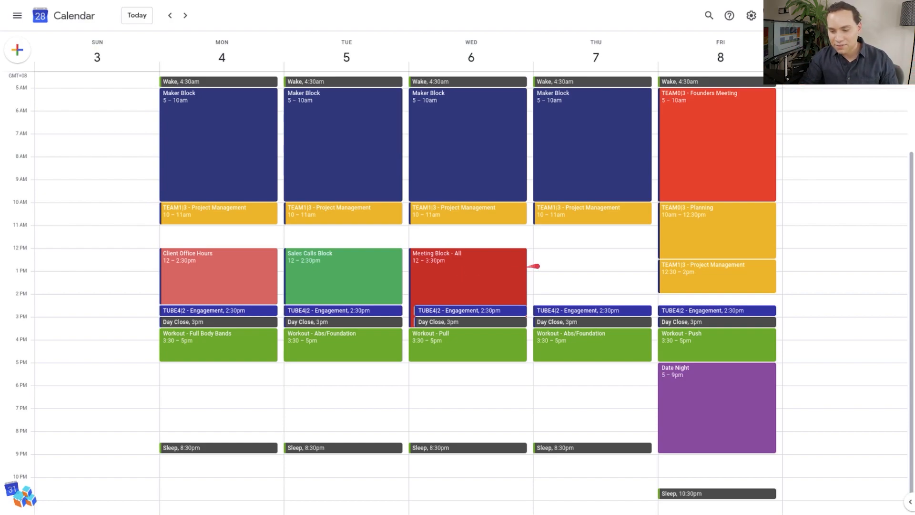
pyautogui.press('Right')
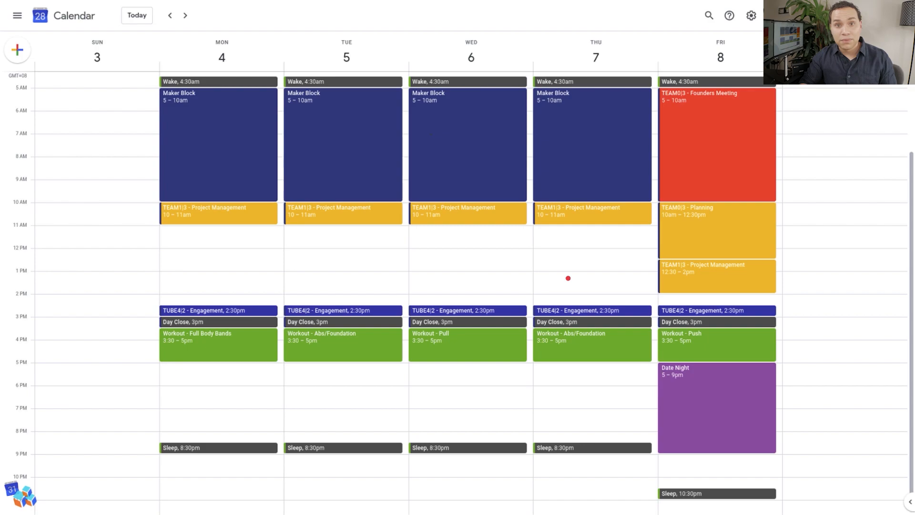
pyautogui.press('Right')
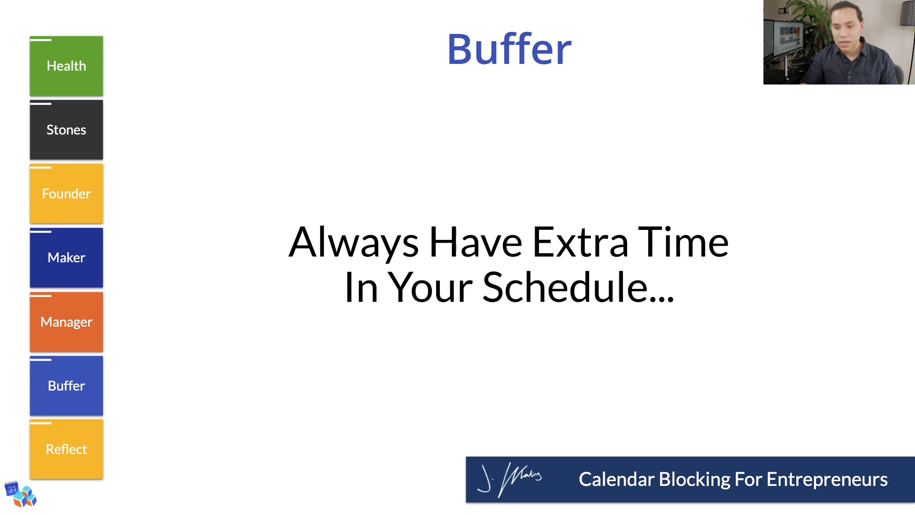
pyautogui.press('Right')
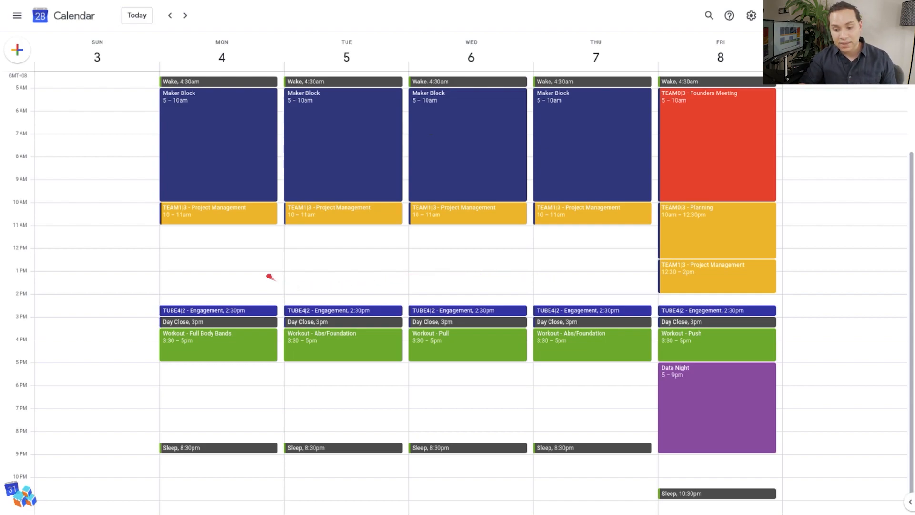
# Step: Create an event titled "Open" on Monday, January 4 from 12:00 to 2:30pm and save it
pyautogui.moveTo(261, 300); pyautogui.dragTo(261, 260)
pyautogui.write('Open')
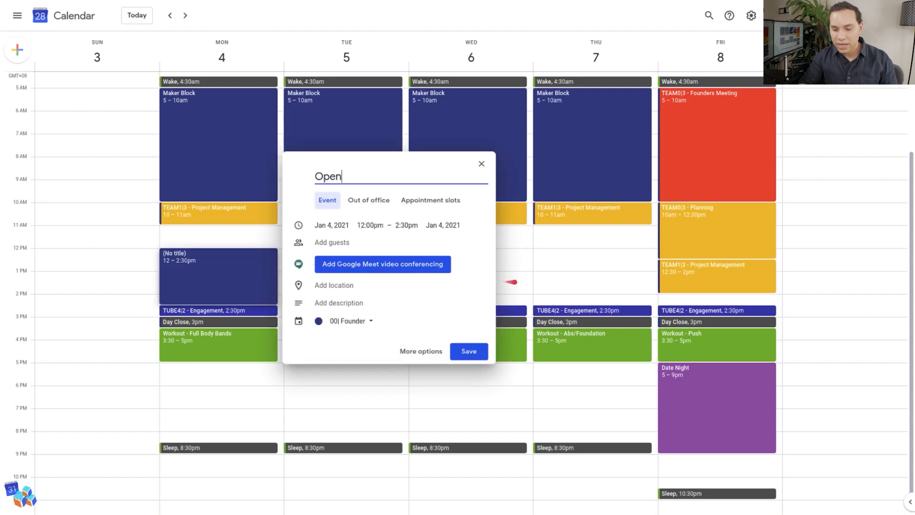
pyautogui.press('Return')
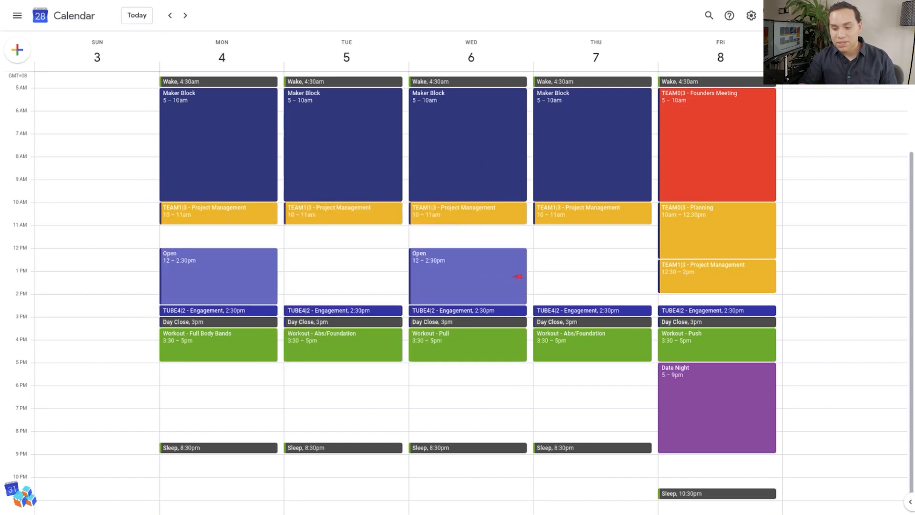